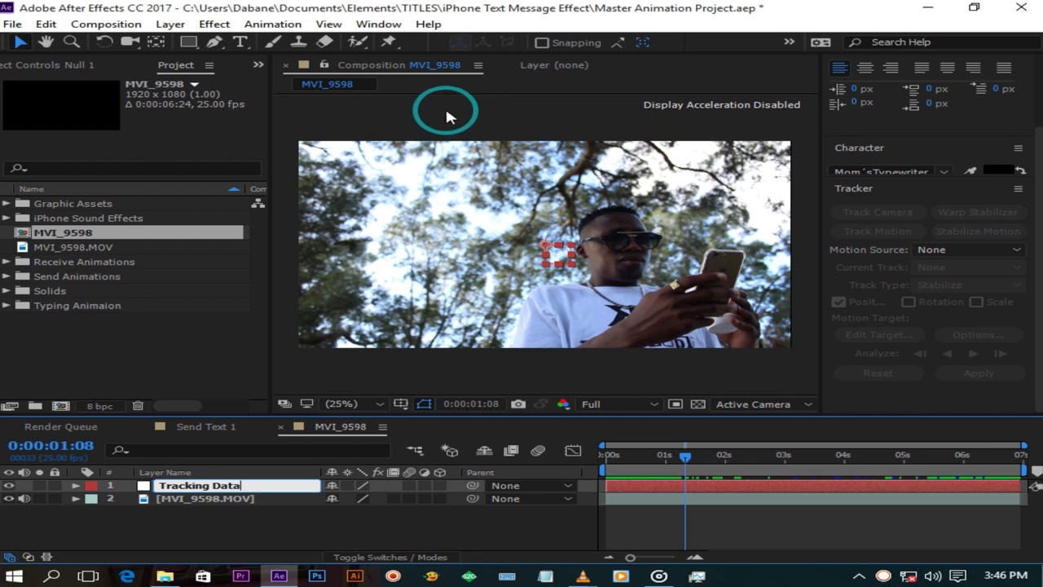
# - Start motion tracking on the MVI_9598.MOV layer from the first frame, 0:00:00:00
pyautogui.click(245, 499)
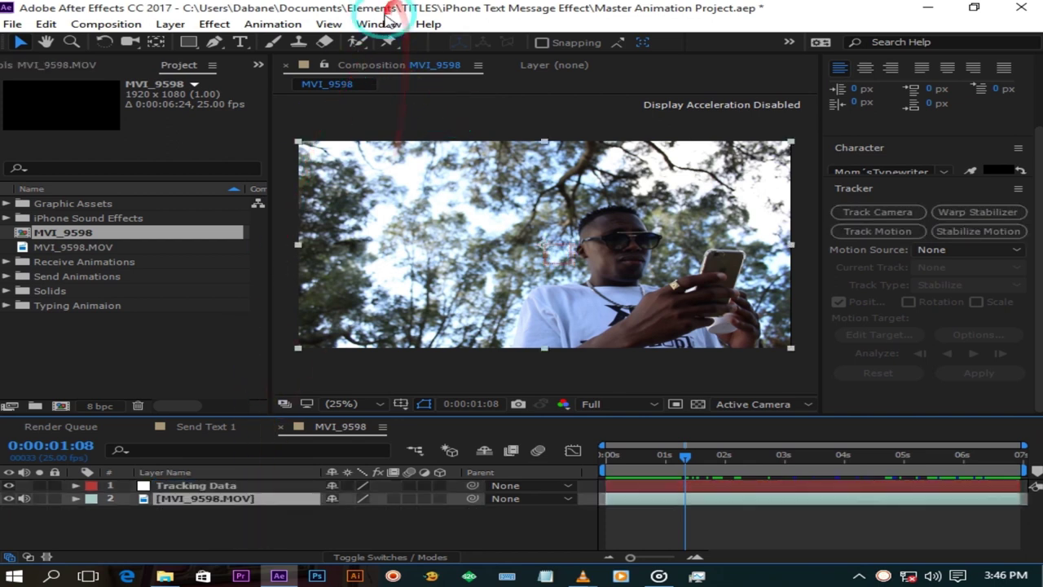
pyautogui.click(378, 24)
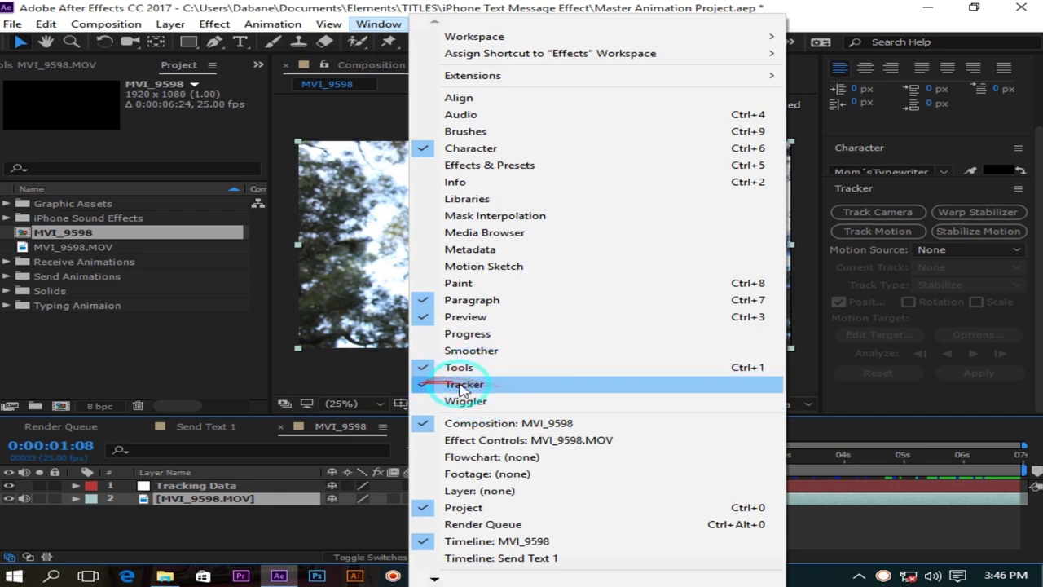
pyautogui.click(931, 166)
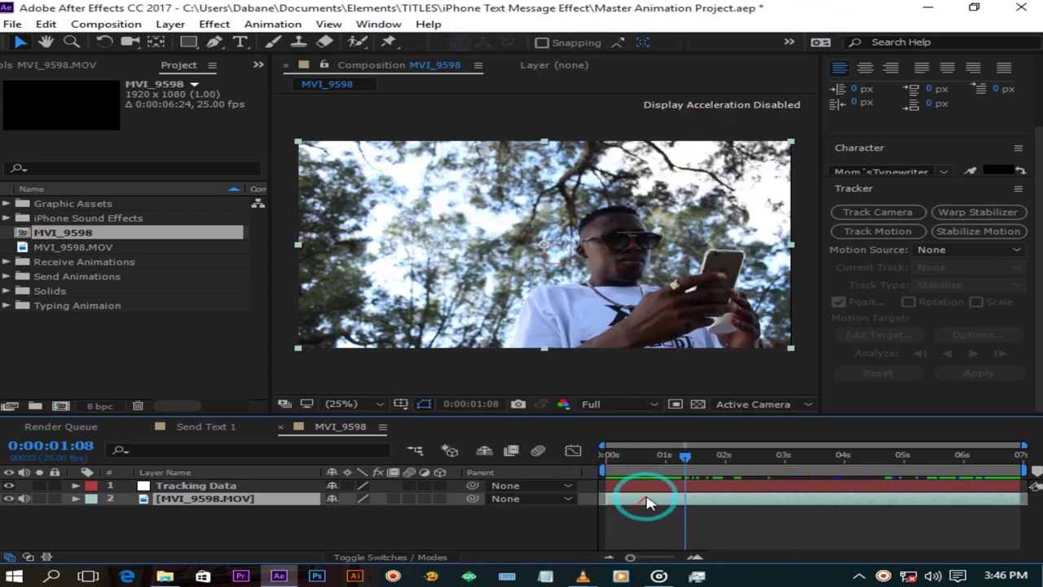
pyautogui.moveTo(686, 454); pyautogui.dragTo(562, 454)
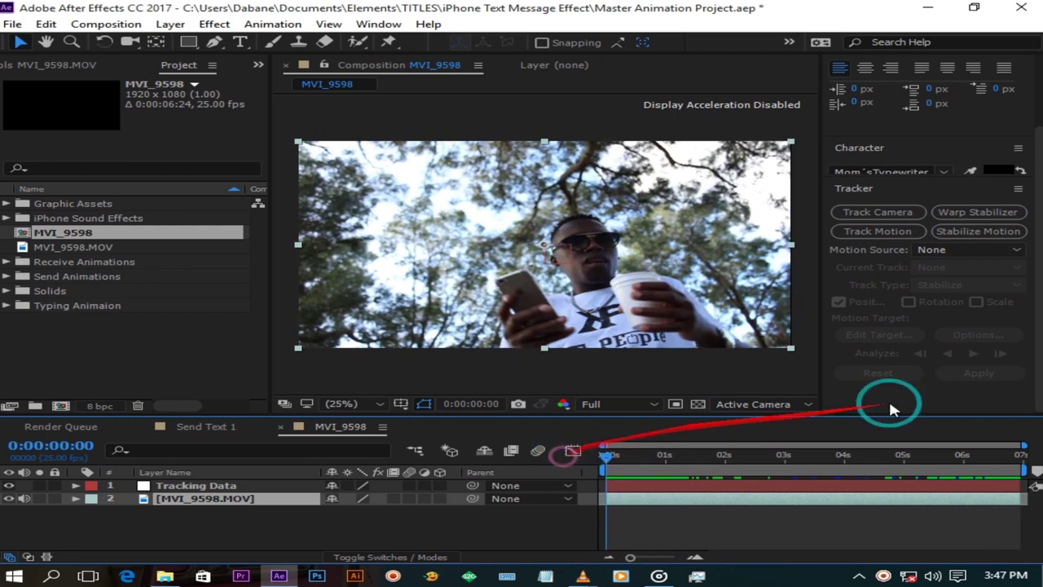
pyautogui.click(875, 233)
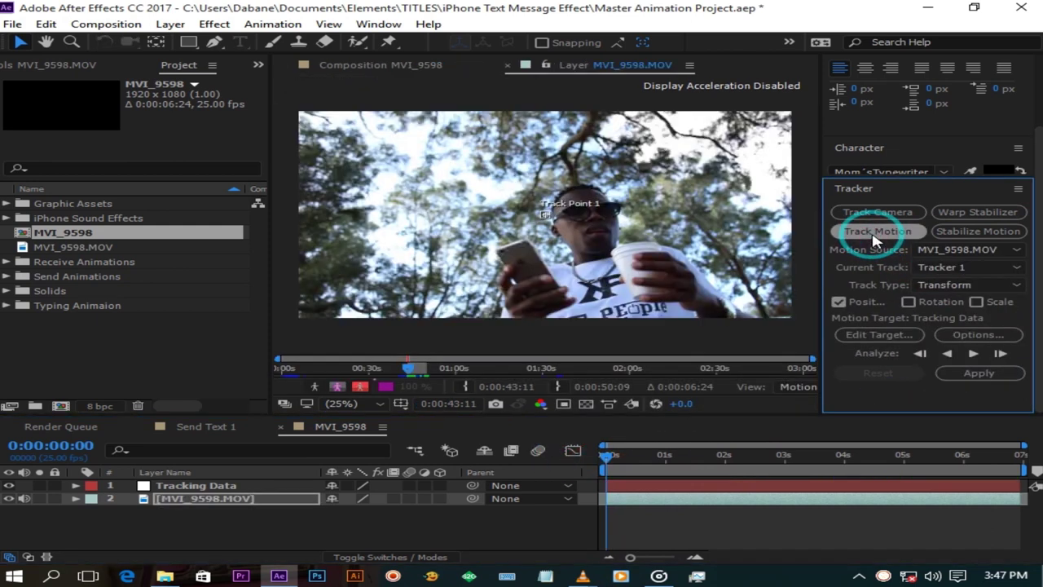
# - Place the track point on the phone's upper corner and adjust the size of its feature and search regions
pyautogui.click(545, 216)
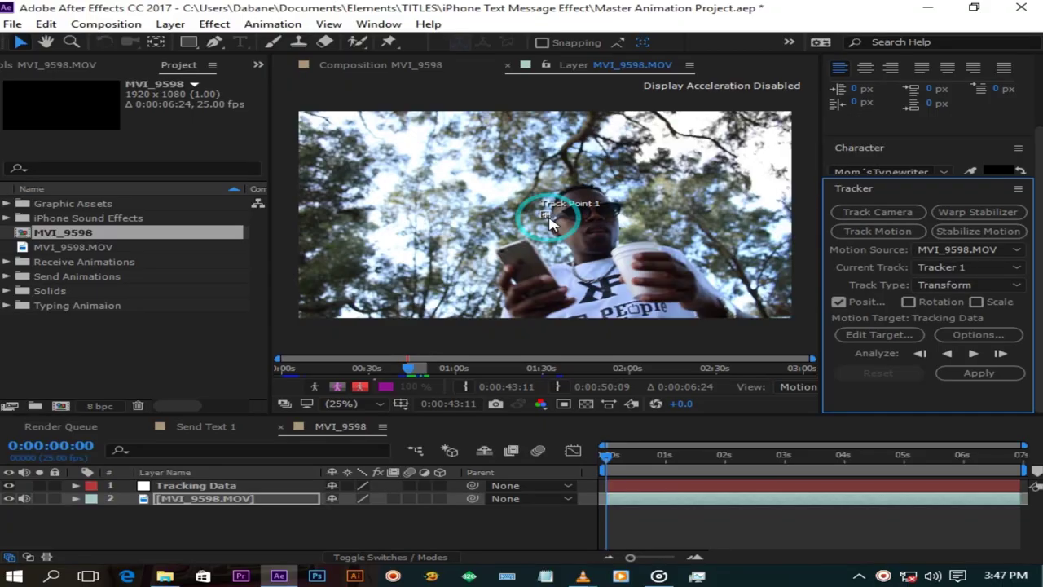
pyautogui.moveTo(550, 224); pyautogui.dragTo(507, 246)
pyautogui.click(554, 220)
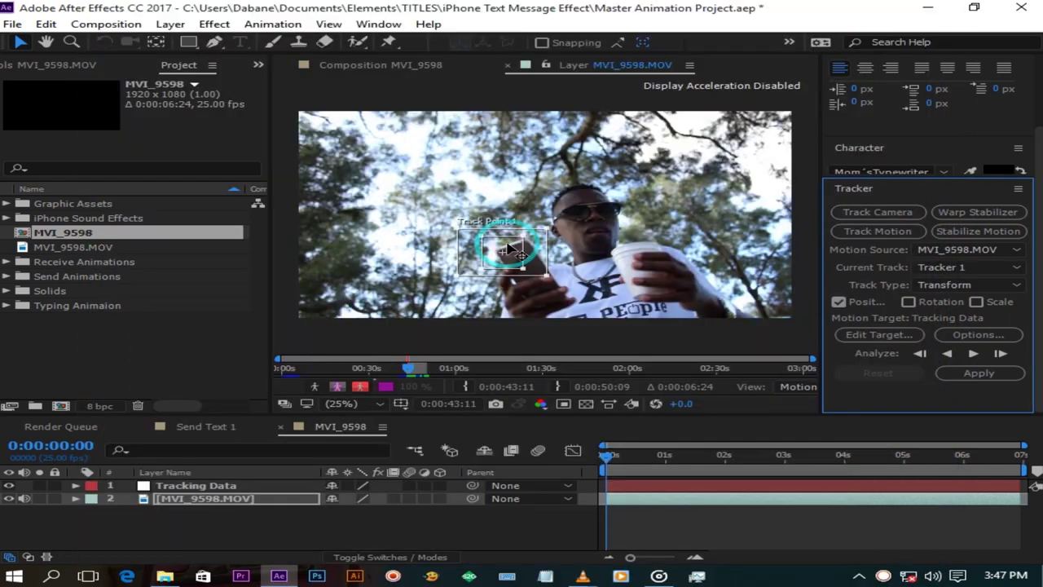
pyautogui.moveTo(544, 279); pyautogui.dragTo(535, 280)
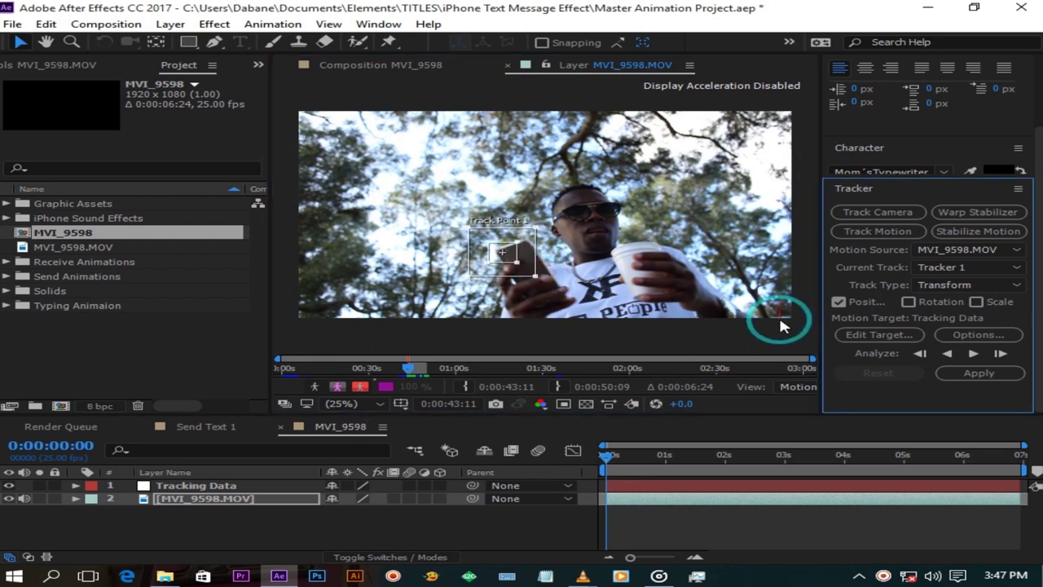
# - Analyze the track forward, pausing at 0:00:00:11 to move the track point back onto the phone's corner before resuming
pyautogui.click(973, 352)
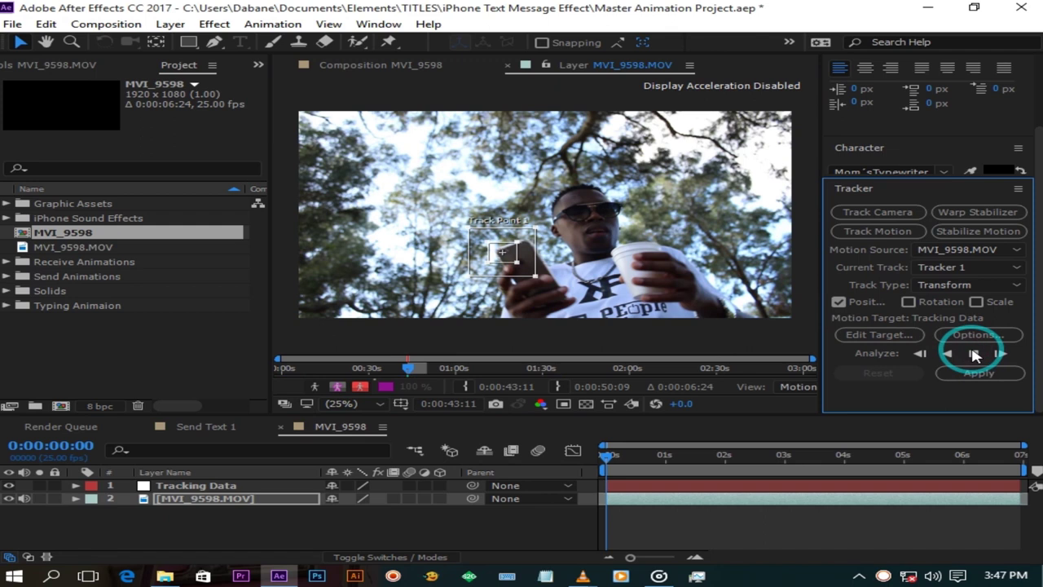
pyautogui.click(974, 353)
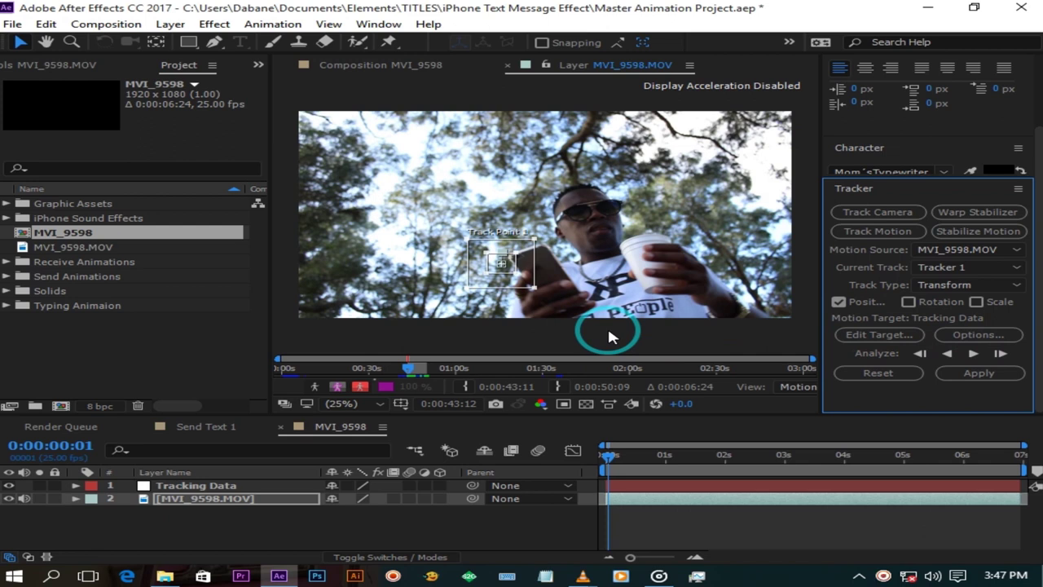
pyautogui.click(974, 352)
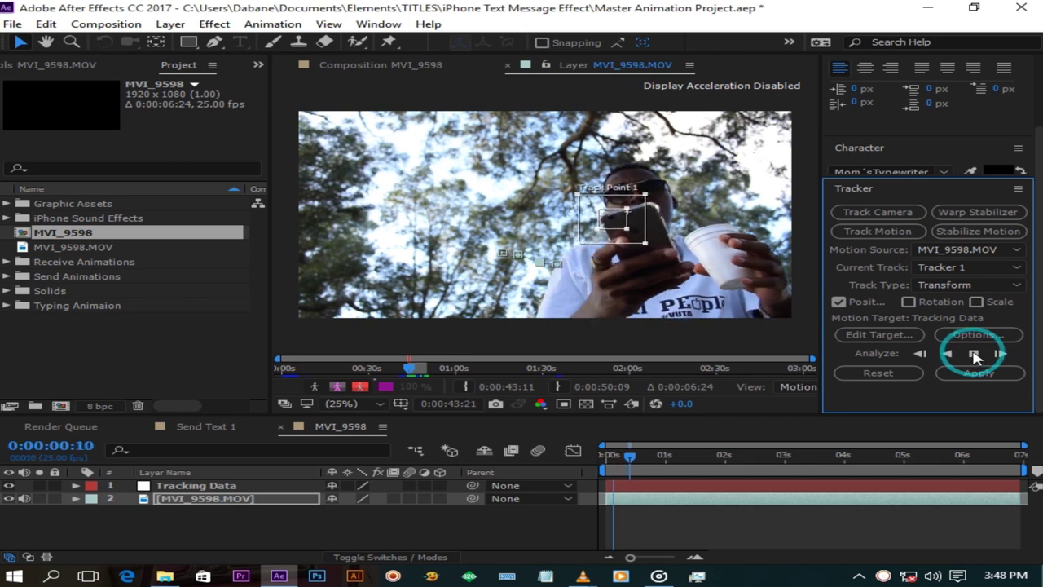
pyautogui.click(973, 353)
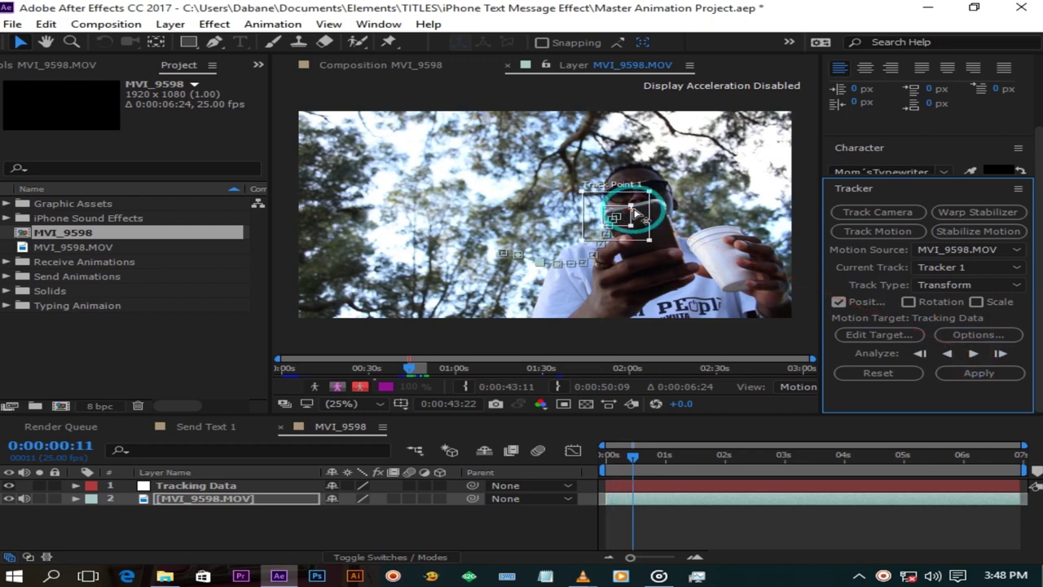
pyautogui.moveTo(637, 213); pyautogui.dragTo(615, 218)
pyautogui.click(973, 353)
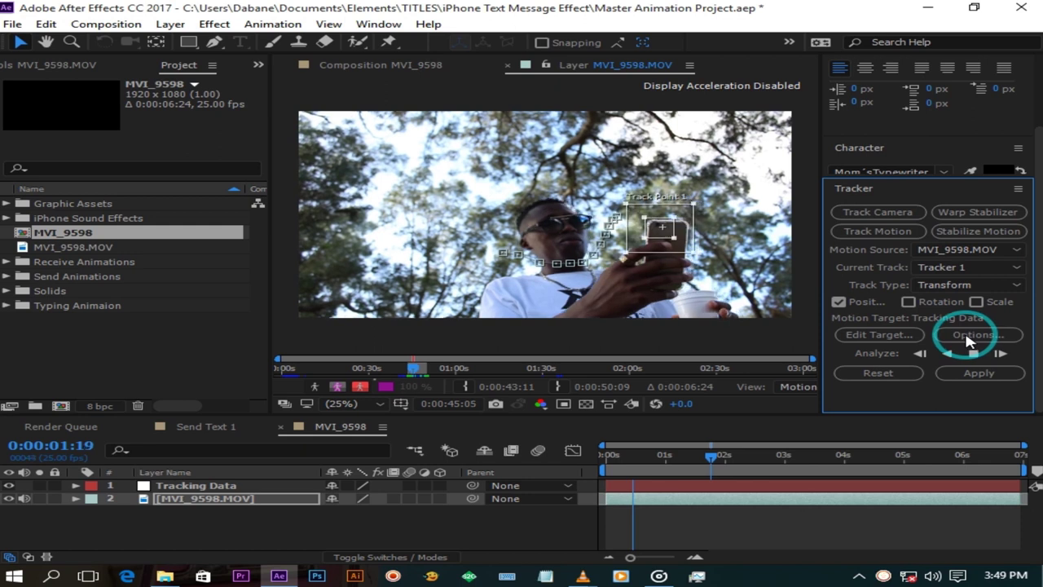
# - Realign the track point with the phone at 0:00:02:01 and analyze the rest of the clip forward
pyautogui.click(681, 210)
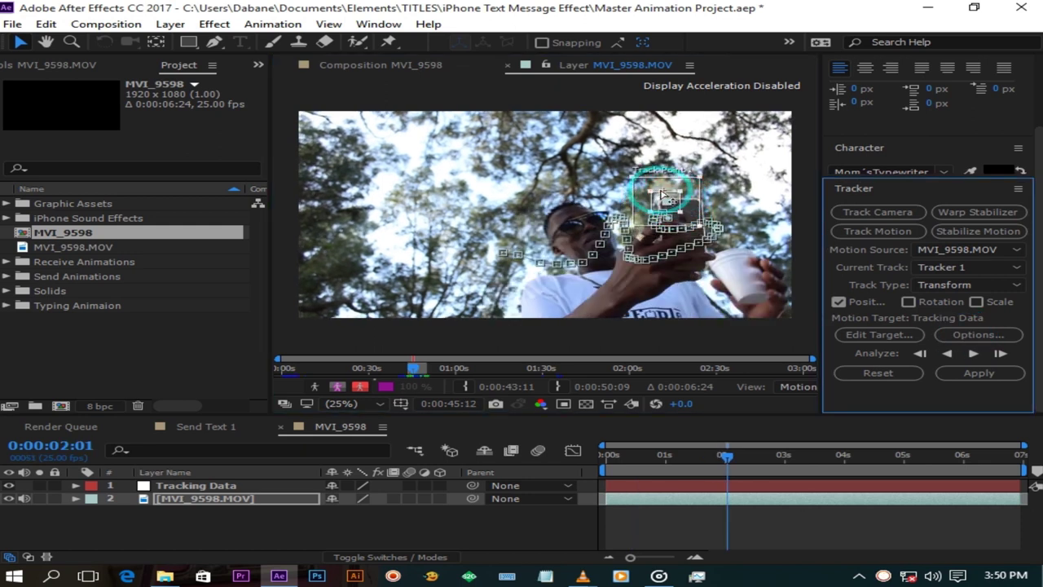
pyautogui.click(664, 194)
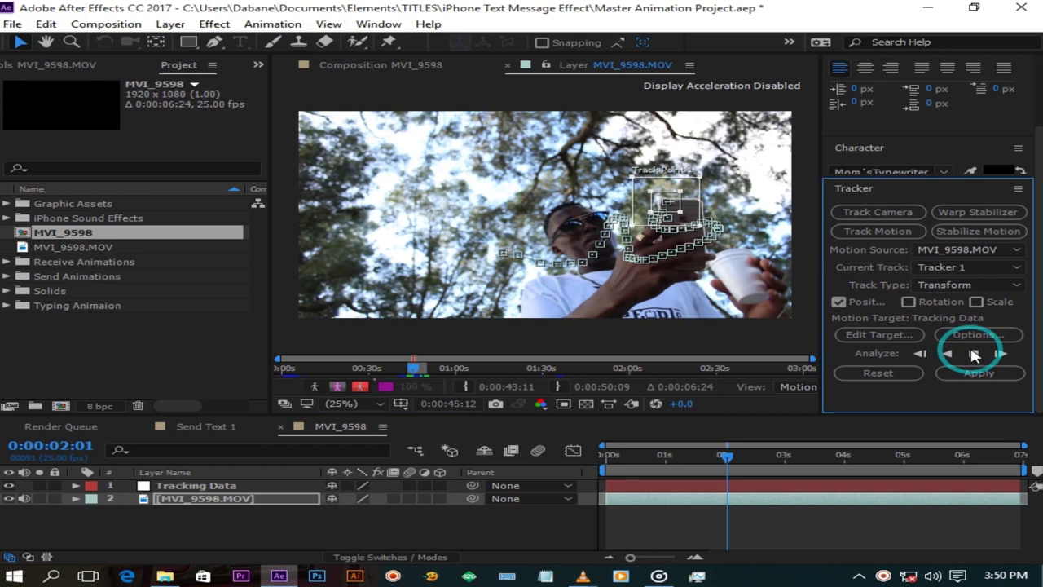
pyautogui.click(973, 353)
pyautogui.moveTo(737, 501); pyautogui.dragTo(612, 542)
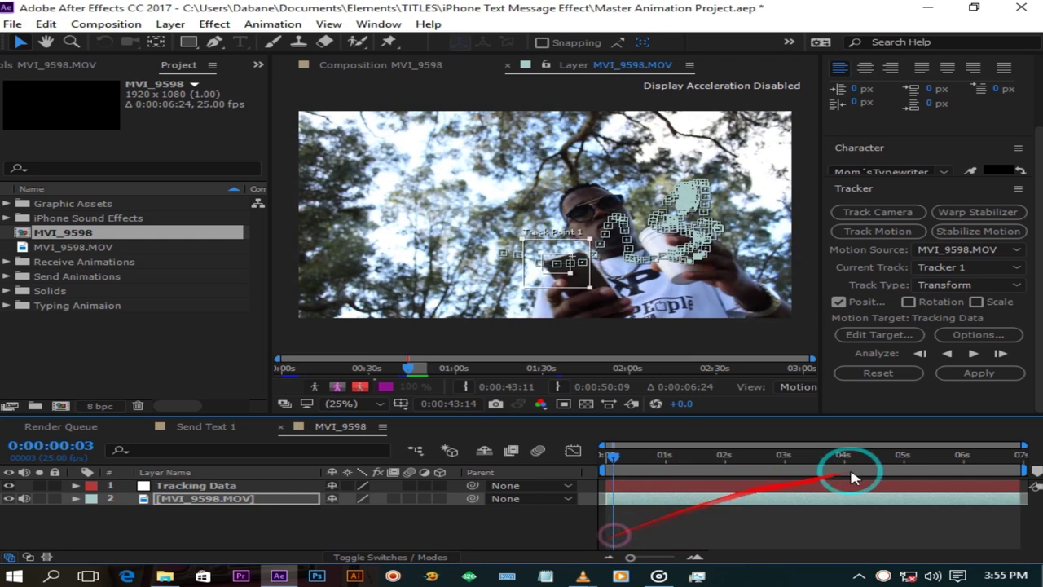
# - Set the motion target to the Tracking Data layer
pyautogui.click(865, 342)
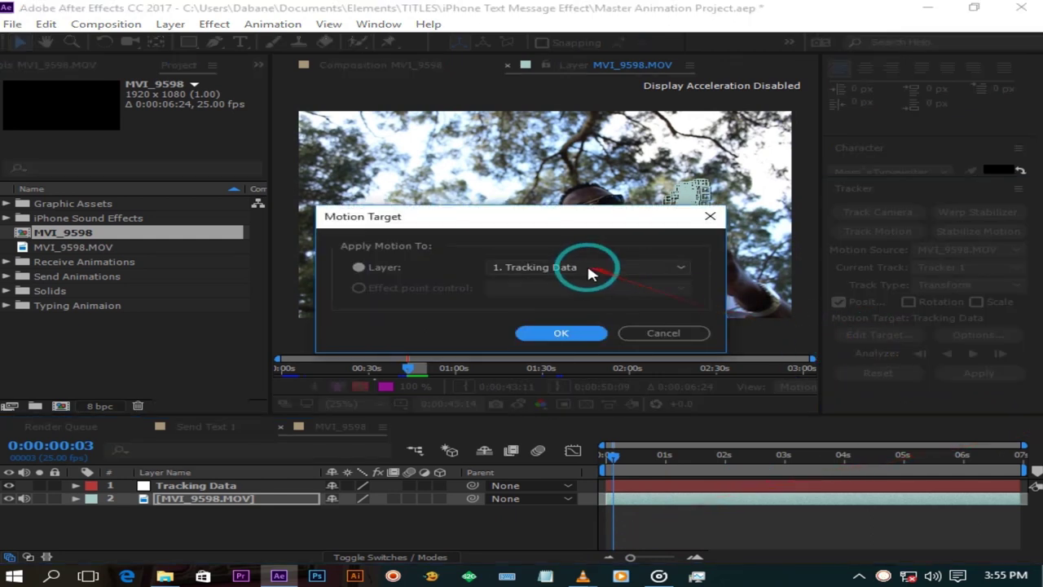
pyautogui.click(588, 268)
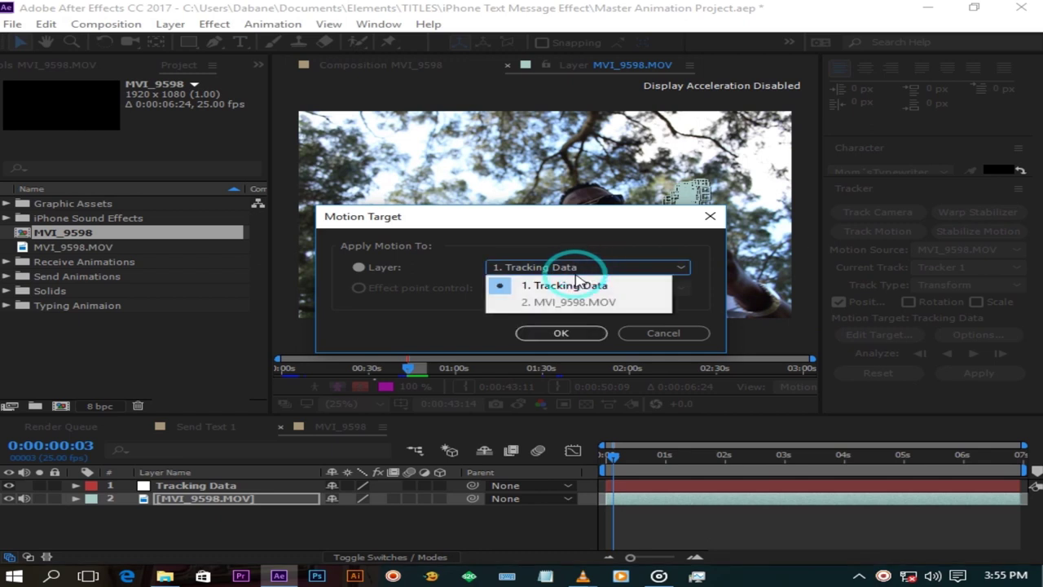
pyautogui.click(554, 287)
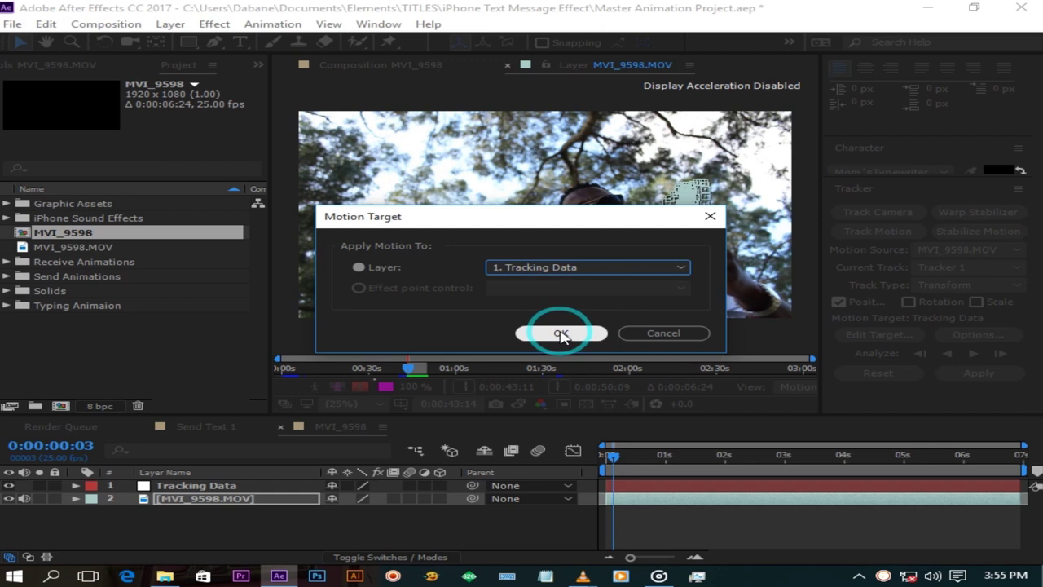
pyautogui.click(560, 334)
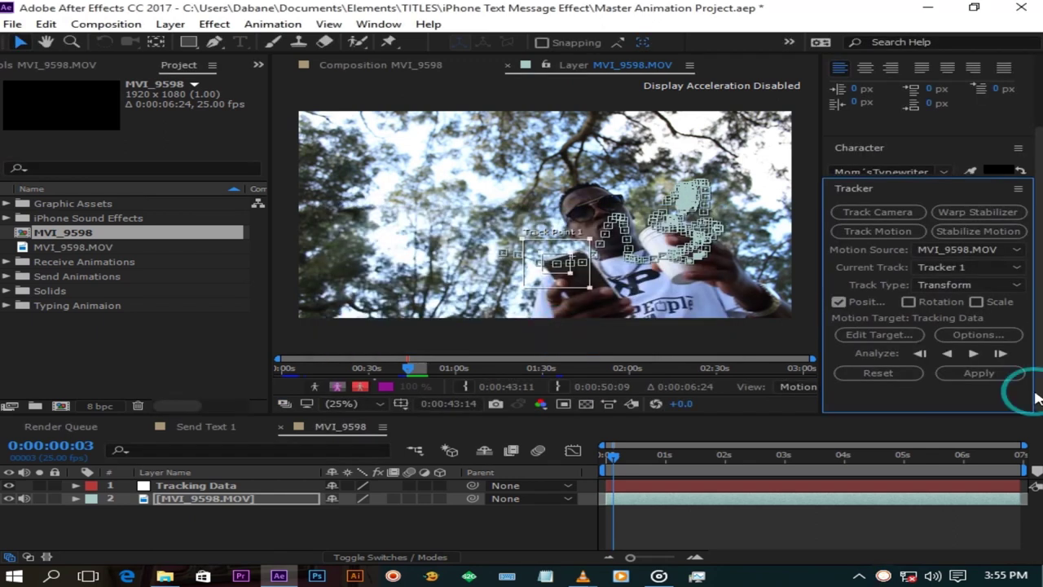
# - Apply the tracked motion to the target in the X and Y dimensions and scrub the composition to check it
pyautogui.click(953, 375)
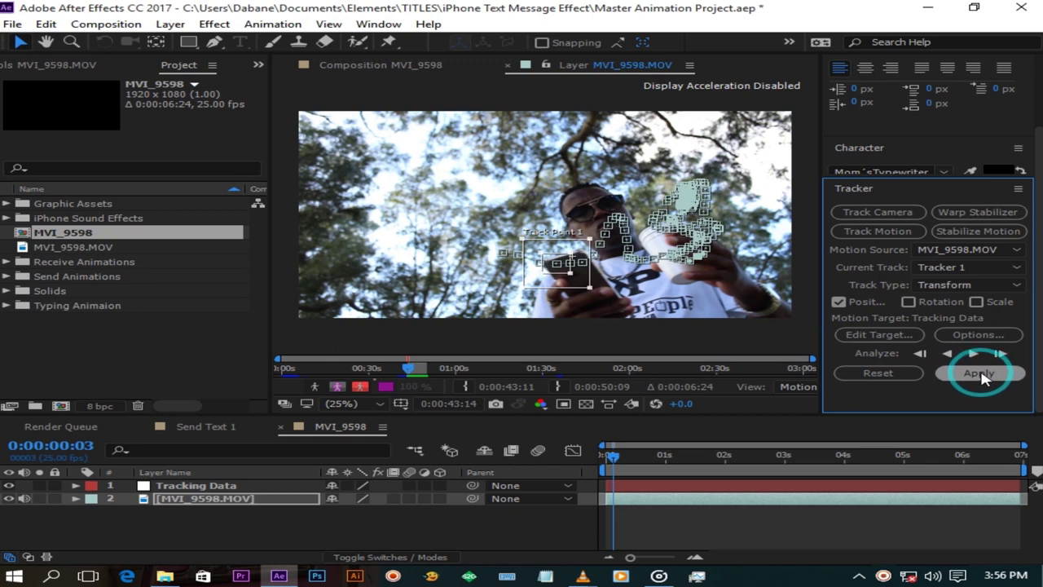
pyautogui.click(980, 374)
pyautogui.click(538, 275)
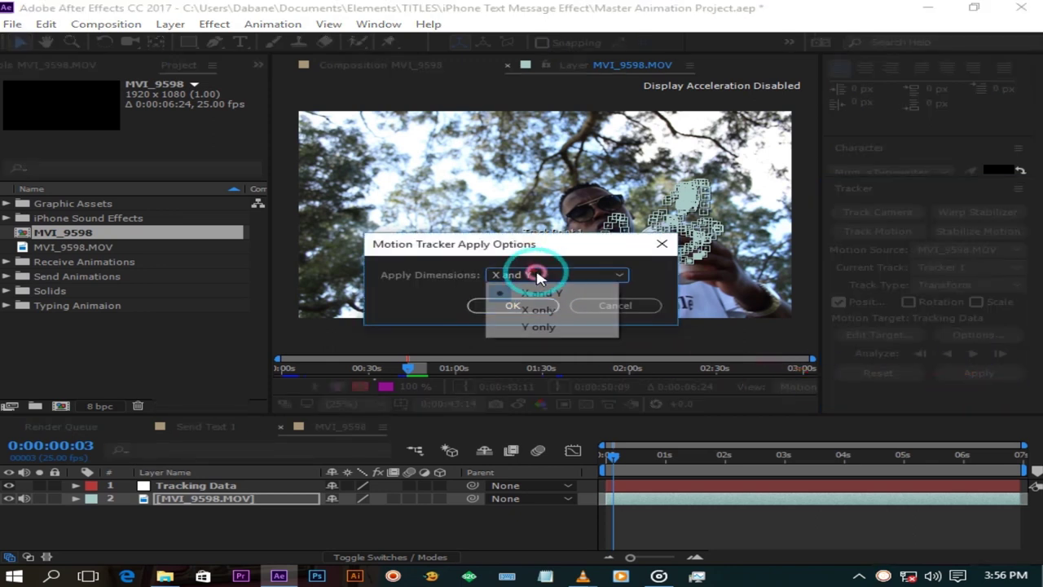
pyautogui.click(538, 276)
pyautogui.click(512, 306)
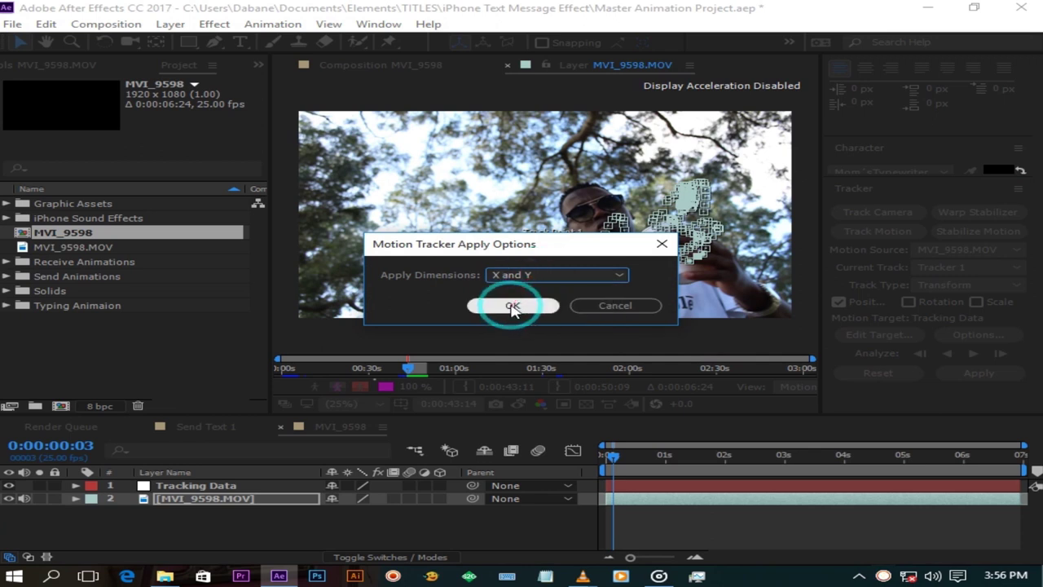
pyautogui.moveTo(668, 453); pyautogui.dragTo(632, 460)
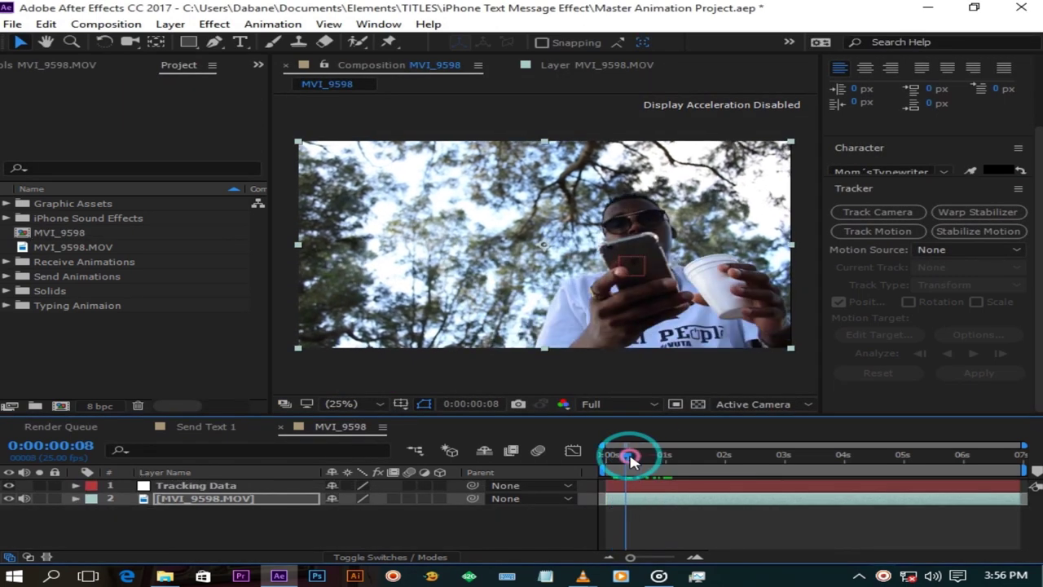
# - Add the Send Text 1 composition from the Send Animations folder as the top layer above Tracking Data
pyautogui.click(6, 277)
pyautogui.click(82, 291)
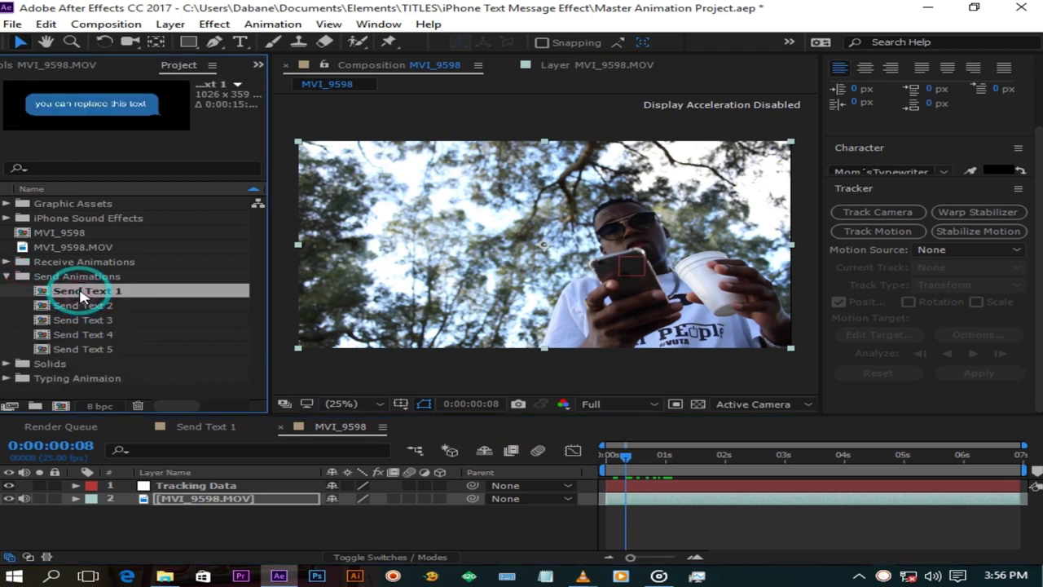
pyautogui.moveTo(82, 298); pyautogui.dragTo(225, 483)
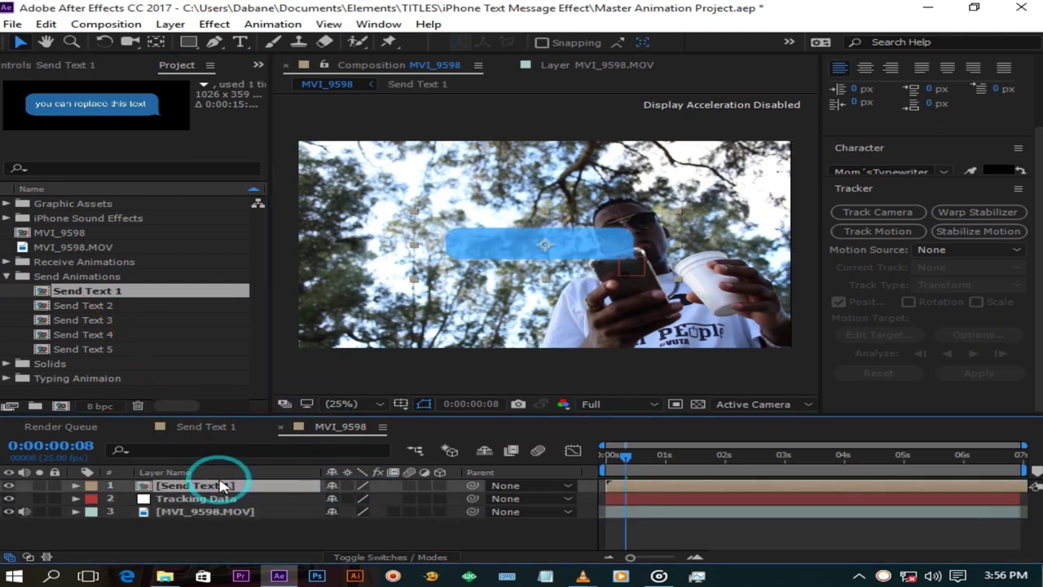
pyautogui.click(772, 468)
# - Replace the message bubble's text in the Send Text 1 composition with "Yo Double up my G"
pyautogui.doubleClick(217, 487)
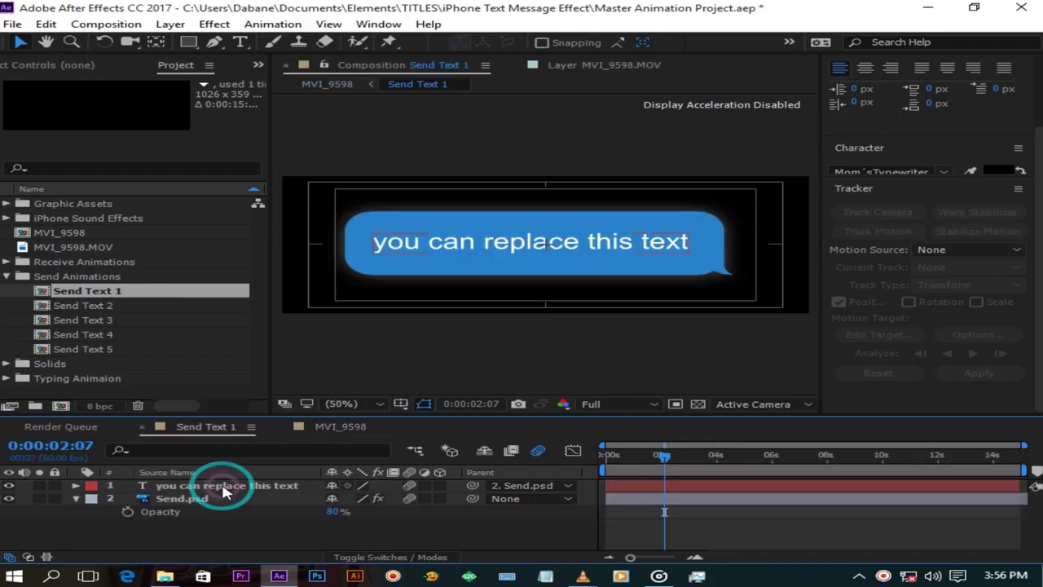
pyautogui.doubleClick(208, 486)
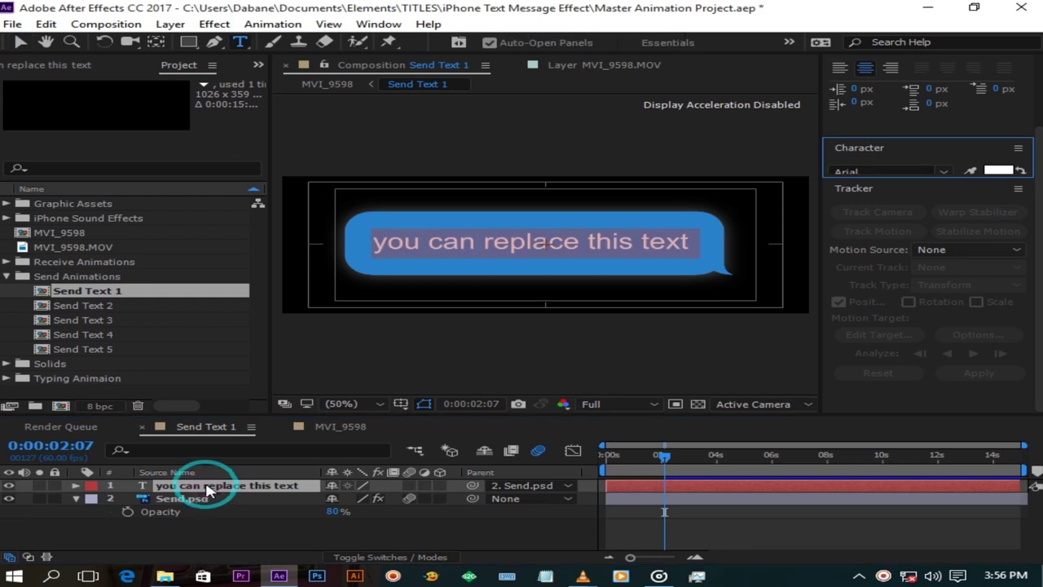
pyautogui.write('Yo')
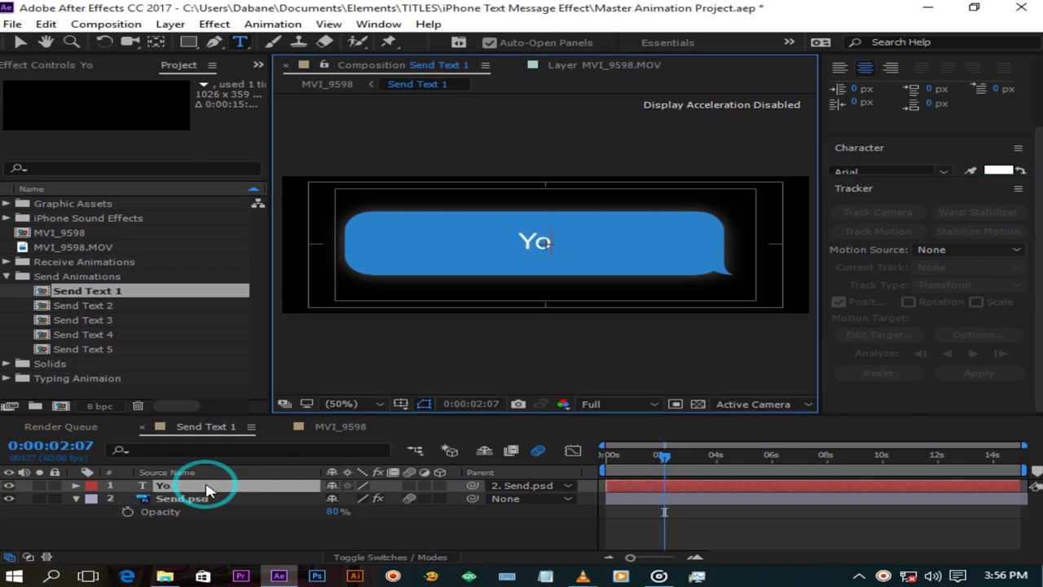
pyautogui.write(' Double up my G')
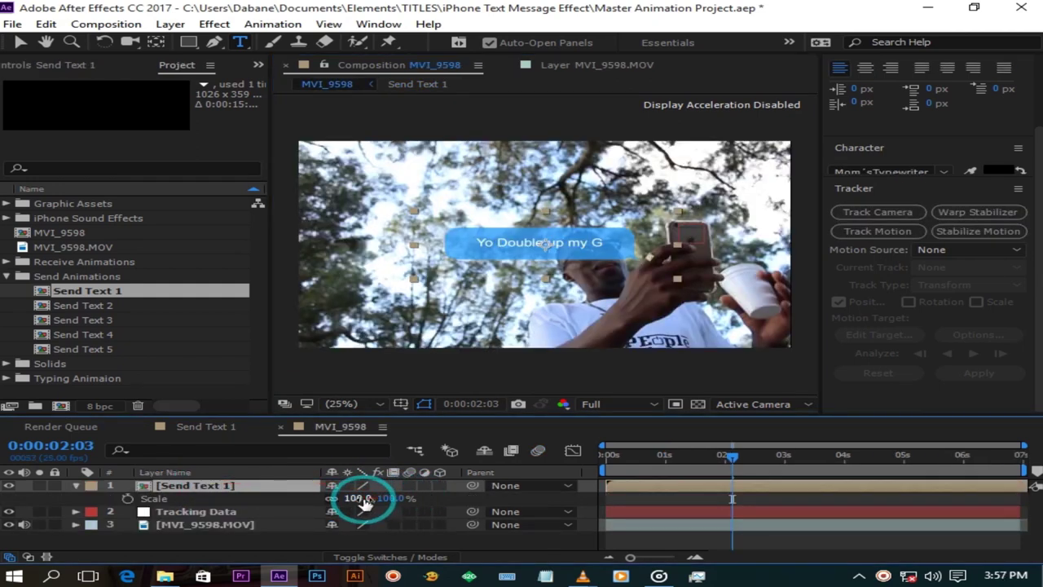
# - Scale down the Send Text 1 layer in MVI_9598 and set its position to 1223, 384, above the phone
pyautogui.moveTo(361, 498); pyautogui.dragTo(337, 508)
pyautogui.click(267, 487)
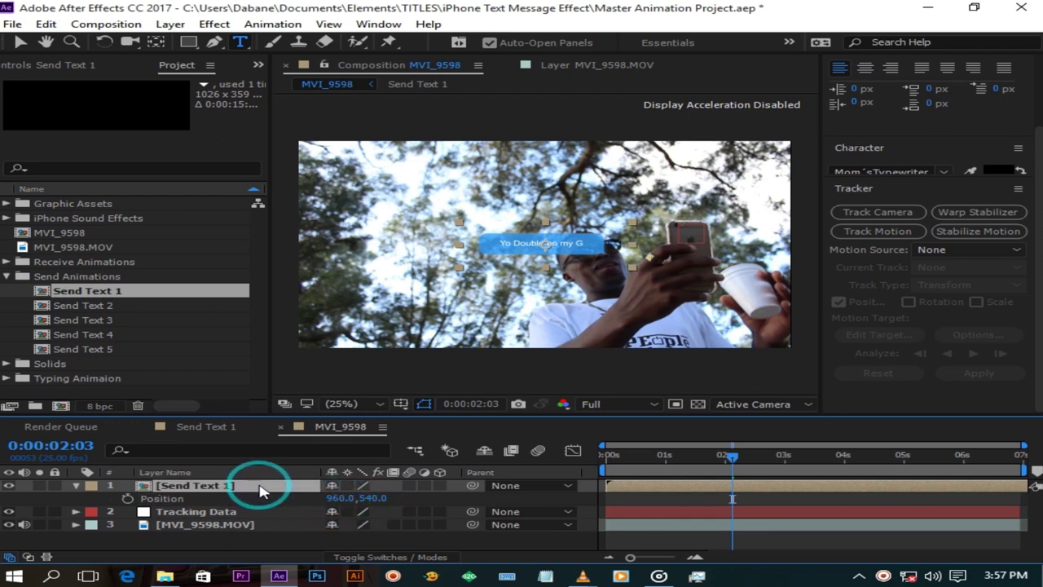
pyautogui.moveTo(332, 499); pyautogui.dragTo(561, 482)
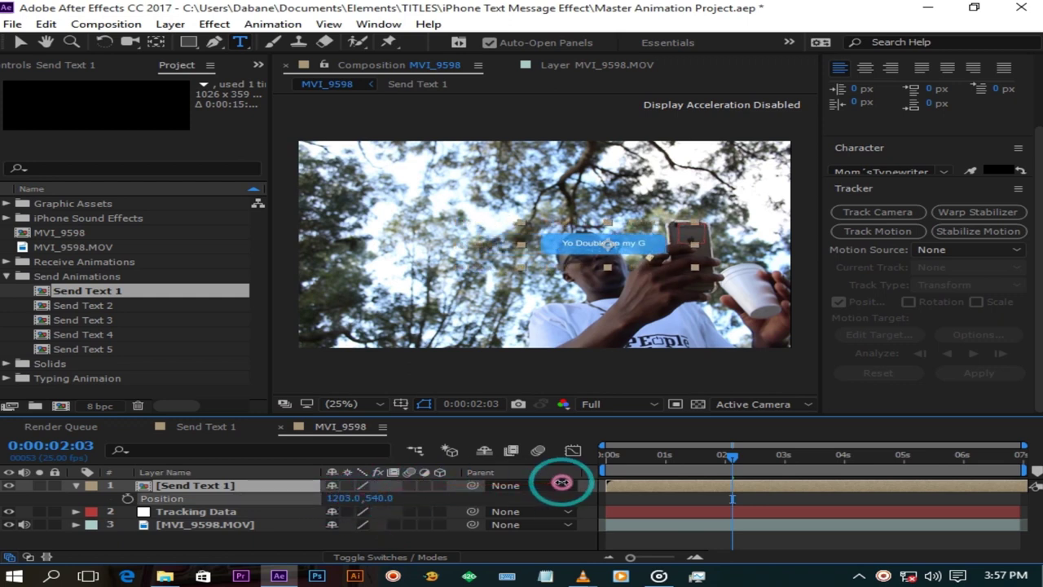
pyautogui.moveTo(387, 500); pyautogui.dragTo(358, 496)
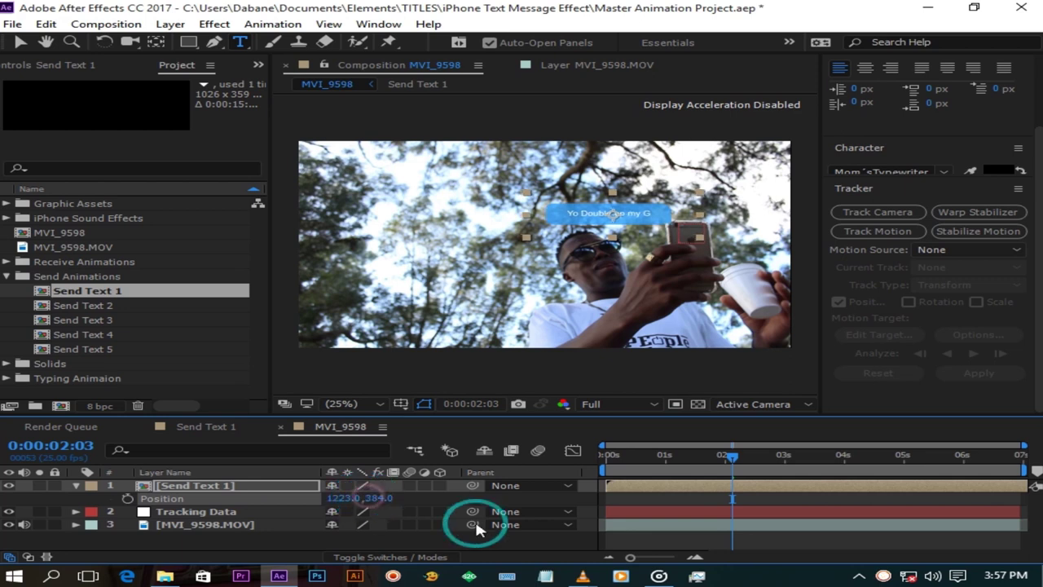
# - Parent the Send Text 1 layer to the Tracking Data null and return to the first frame
pyautogui.moveTo(579, 527); pyautogui.dragTo(178, 489)
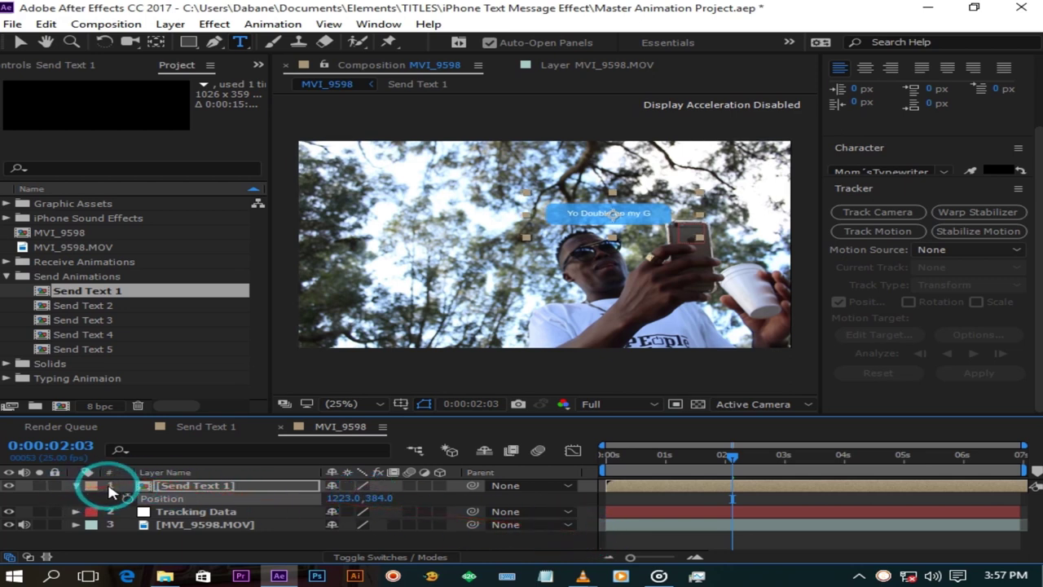
pyautogui.press('v')
pyautogui.moveTo(729, 456); pyautogui.dragTo(228, 516)
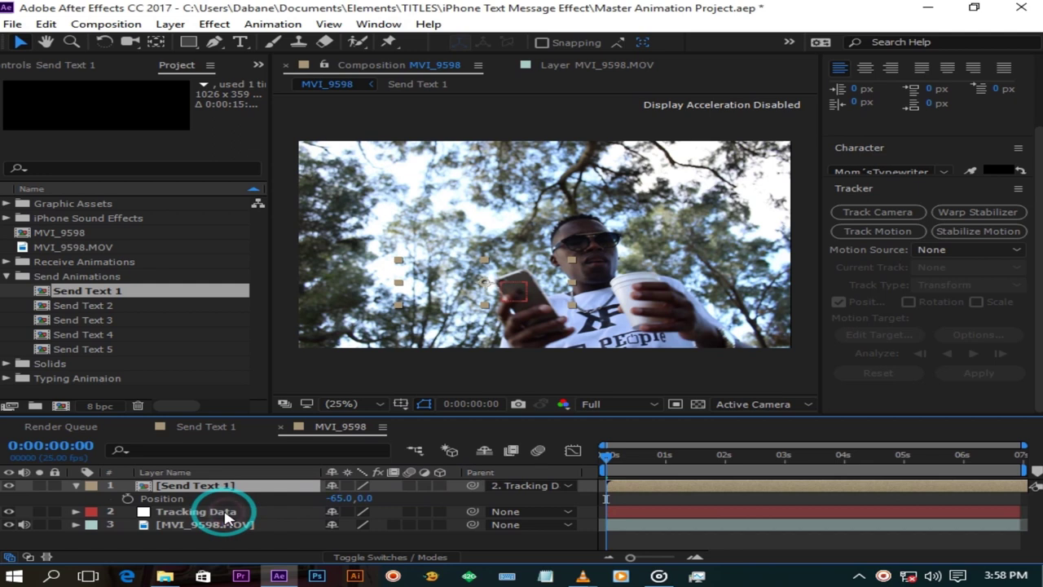
# - Preview the MVI_9598 composition from the first frame and scrub the timeline to check how the message bubble follows the phone
pyautogui.moveTo(689, 447); pyautogui.dragTo(620, 450)
pyautogui.click(923, 86)
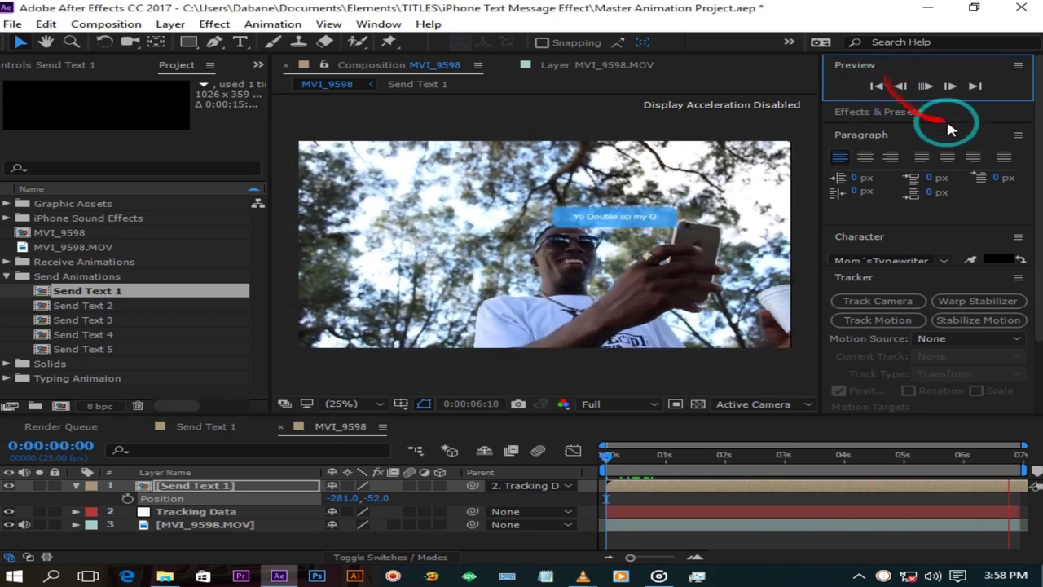
pyautogui.click(925, 85)
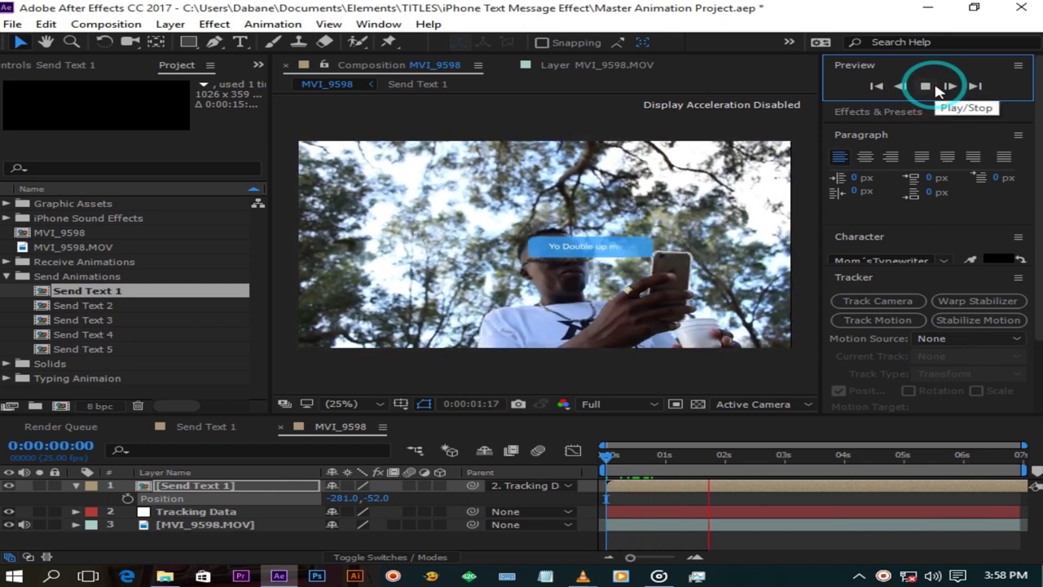
pyautogui.click(934, 86)
pyautogui.moveTo(774, 456); pyautogui.dragTo(709, 459)
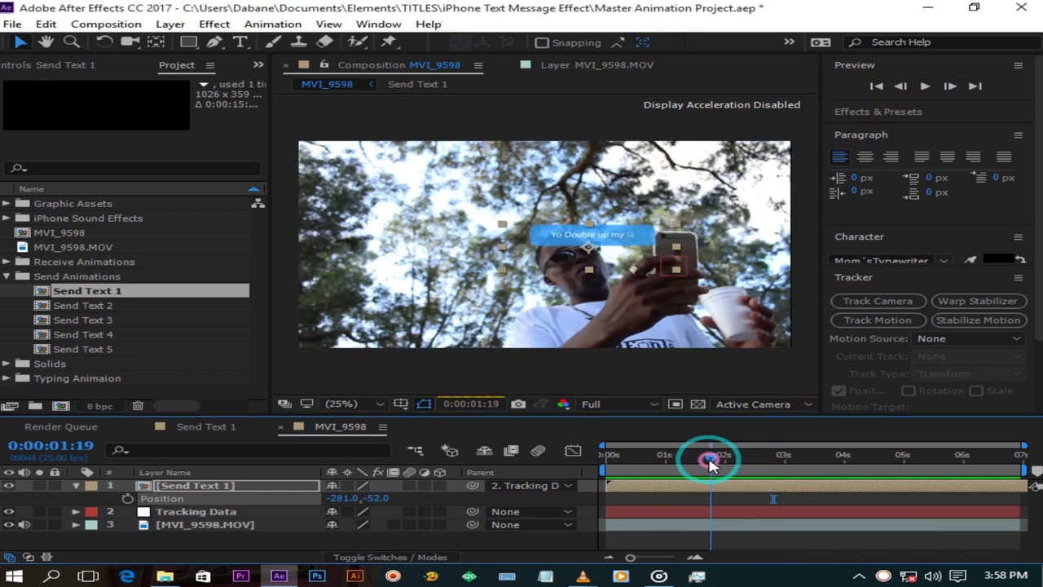
# - Move the Send Text 2 layer's "Yo come through boy" bubble beneath the "Yo Double up my G" bubble, beside the phone
pyautogui.click(195, 499)
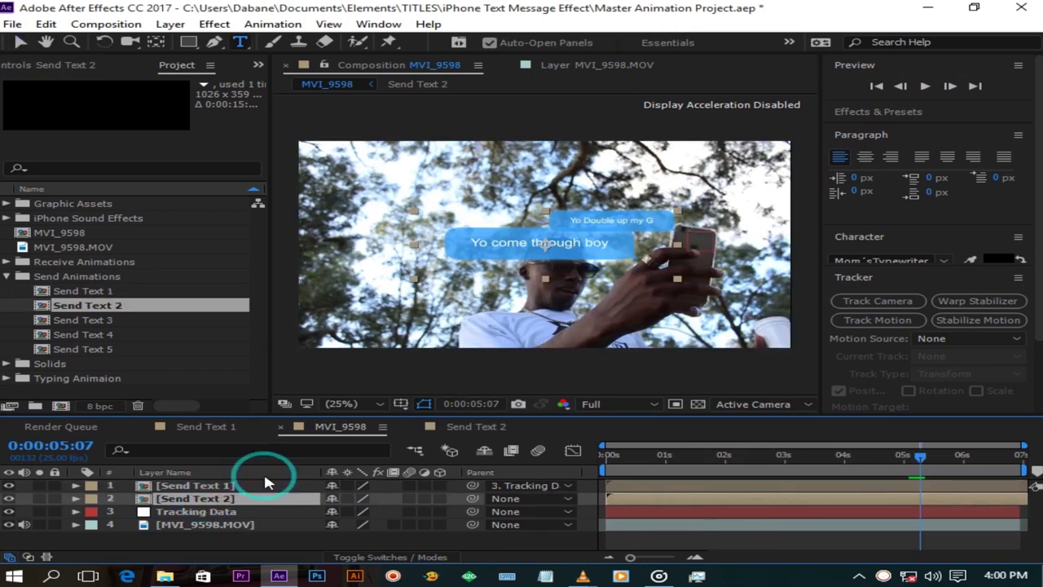
pyautogui.click(96, 55)
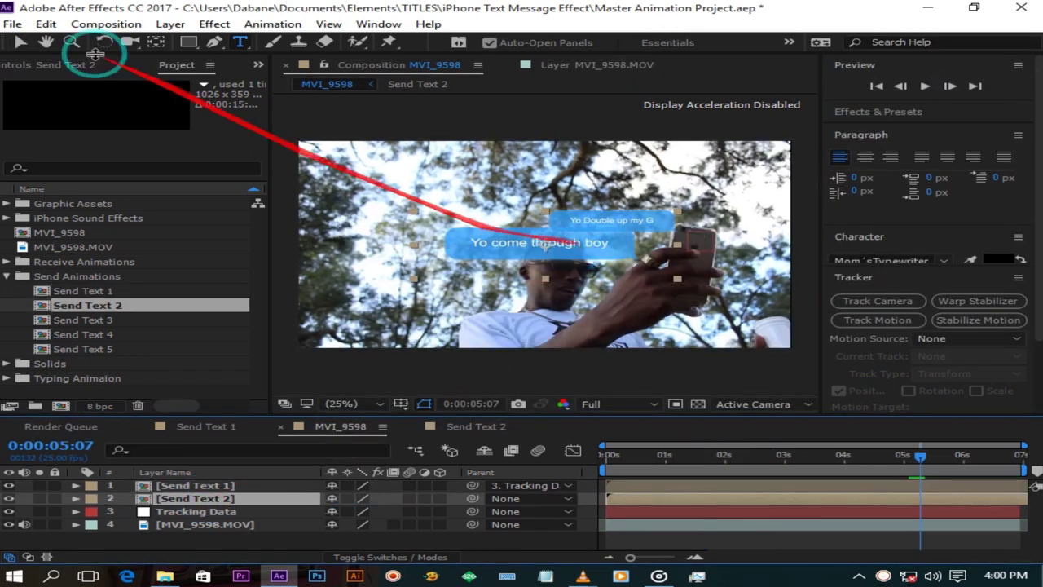
pyautogui.click(18, 42)
pyautogui.click(567, 253)
pyautogui.moveTo(585, 242); pyautogui.dragTo(593, 245)
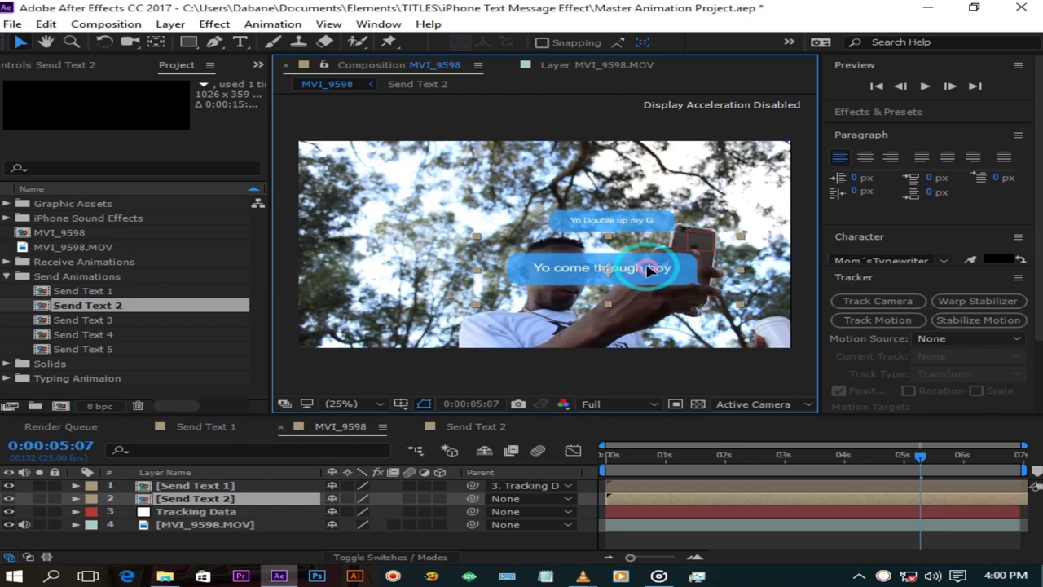
# - Parent the Send Text 2 layer to the Tracking Data null and scrub back through the timeline to check its motion
pyautogui.click(789, 497)
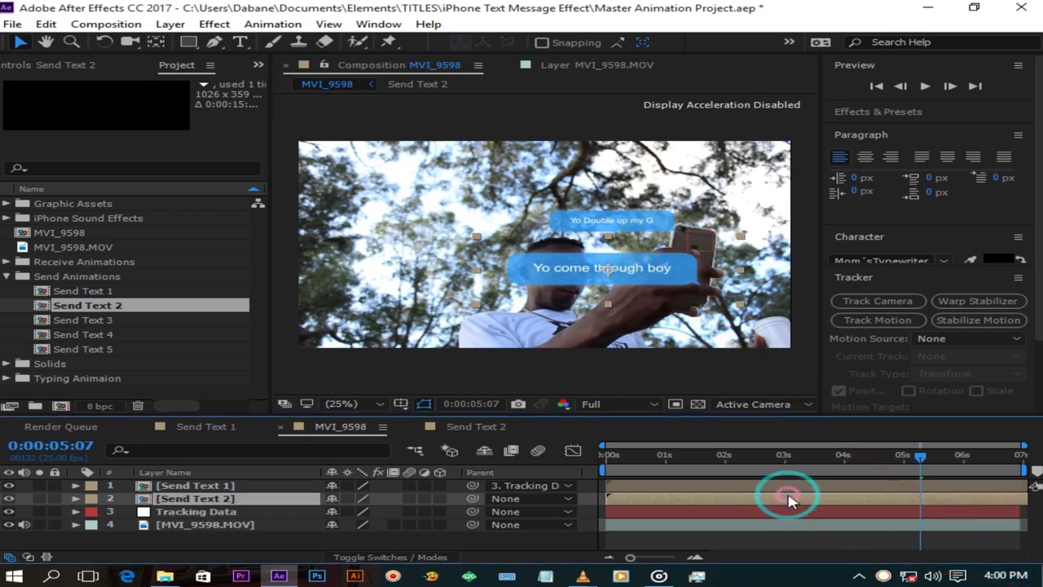
pyautogui.moveTo(444, 501); pyautogui.dragTo(227, 517)
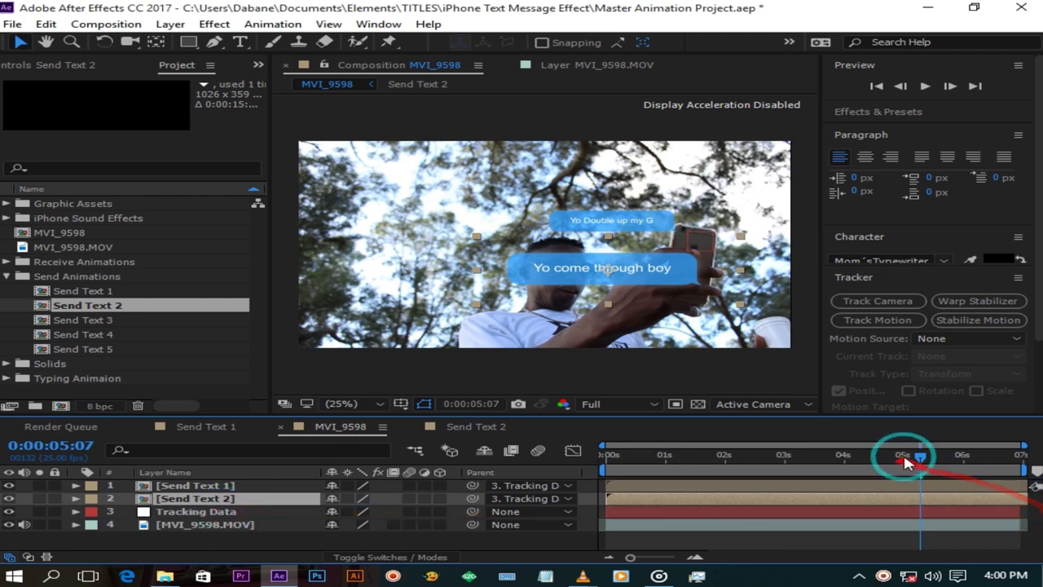
pyautogui.moveTo(920, 454); pyautogui.dragTo(668, 505)
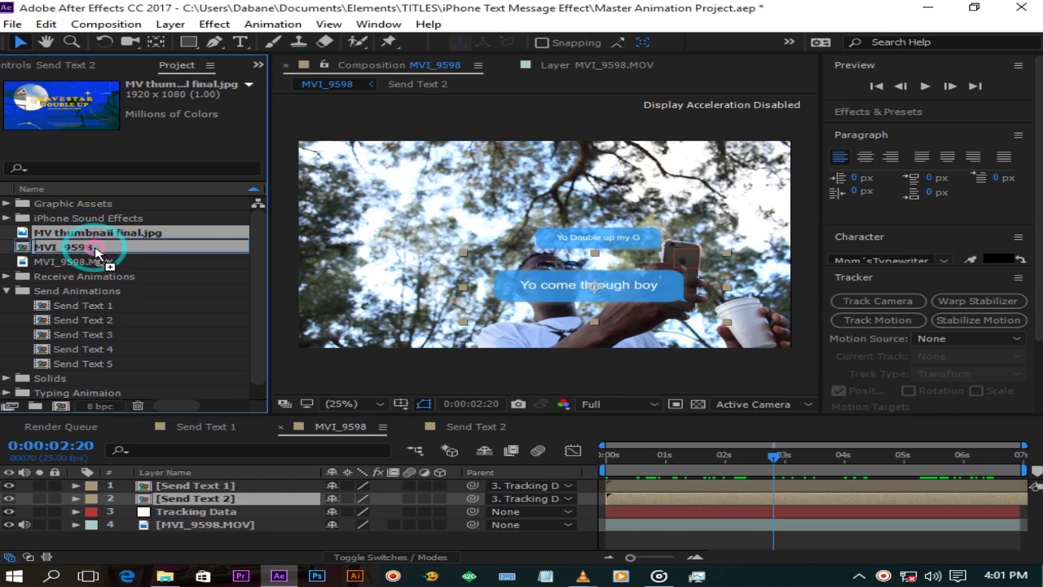
# - Add MV thumbnail final.jpg as a layer between Send Text 2 and Tracking Data and scale it down to 22%
pyautogui.moveTo(81, 237); pyautogui.dragTo(217, 512)
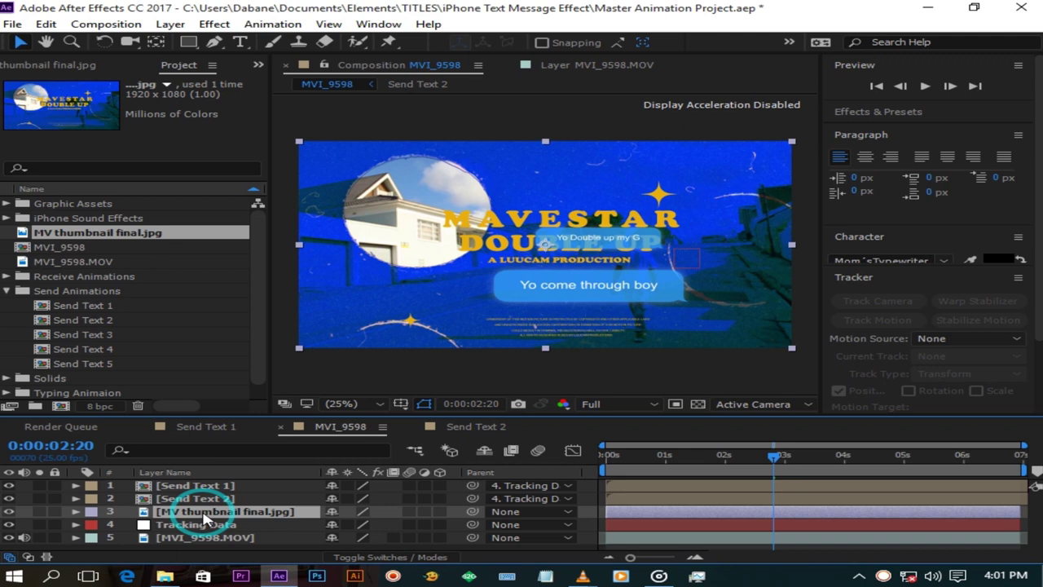
pyautogui.press('s')
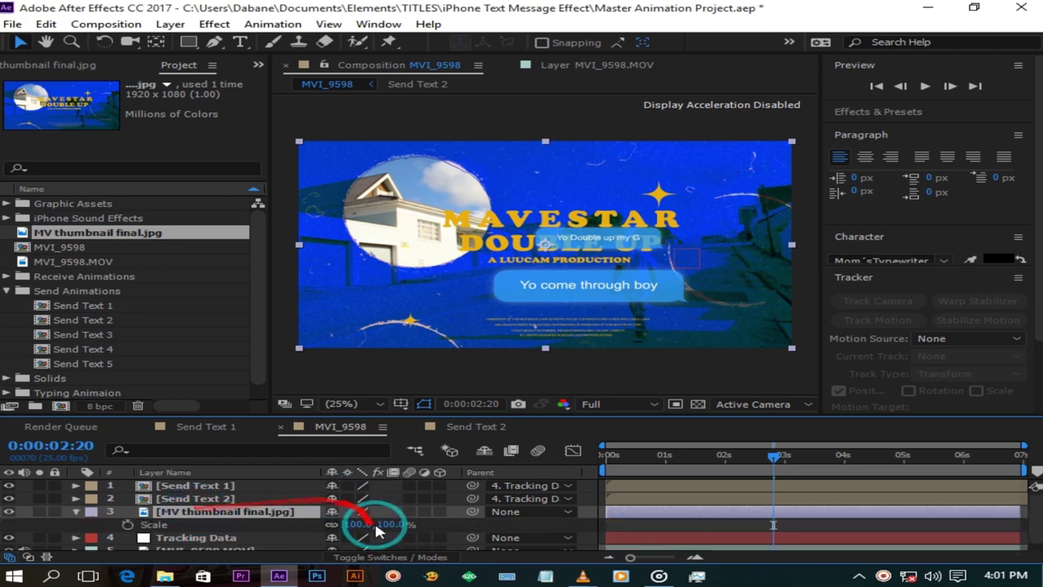
pyautogui.moveTo(356, 524); pyautogui.dragTo(270, 527)
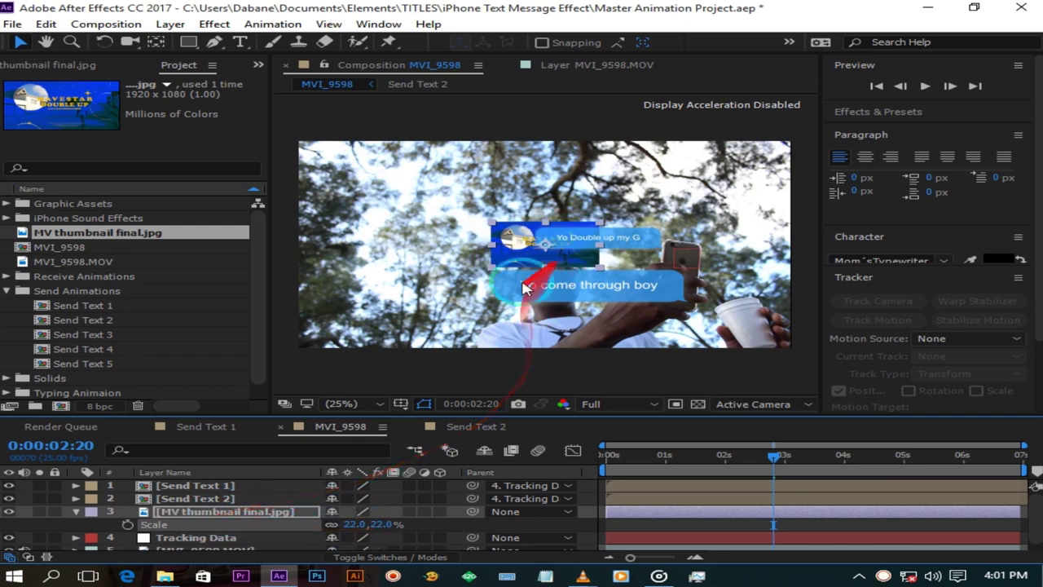
# - Place the MV thumbnail final.jpg layer just above the phone and enlarge its scale to 32%
pyautogui.moveTo(514, 239); pyautogui.dragTo(718, 227)
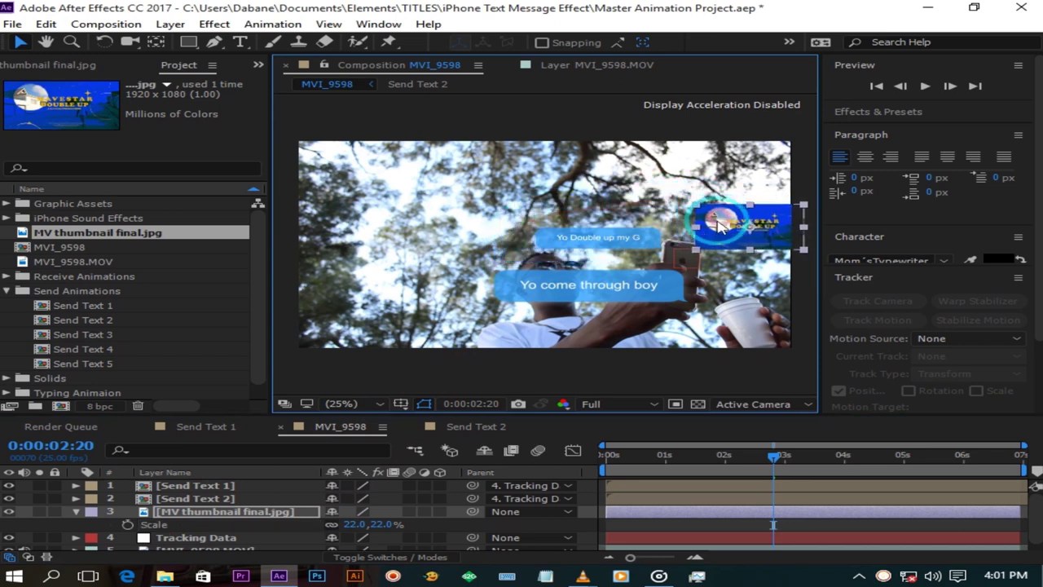
pyautogui.moveTo(359, 524); pyautogui.dragTo(370, 525)
pyautogui.moveTo(735, 231)
pyautogui.mouseDown()
pyautogui.moveTo(733, 205)
pyautogui.moveTo(730, 213)
pyautogui.mouseUp()
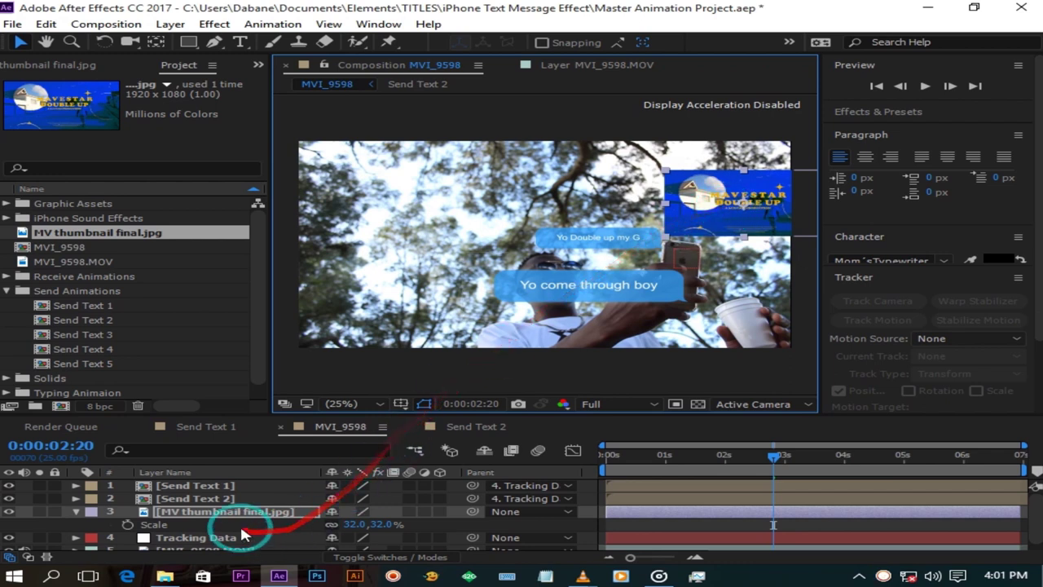
# - Parent the MV thumbnail final.jpg layer to the Tracking Data null and preview the composition from the first frame
pyautogui.click(273, 498)
pyautogui.click(263, 511)
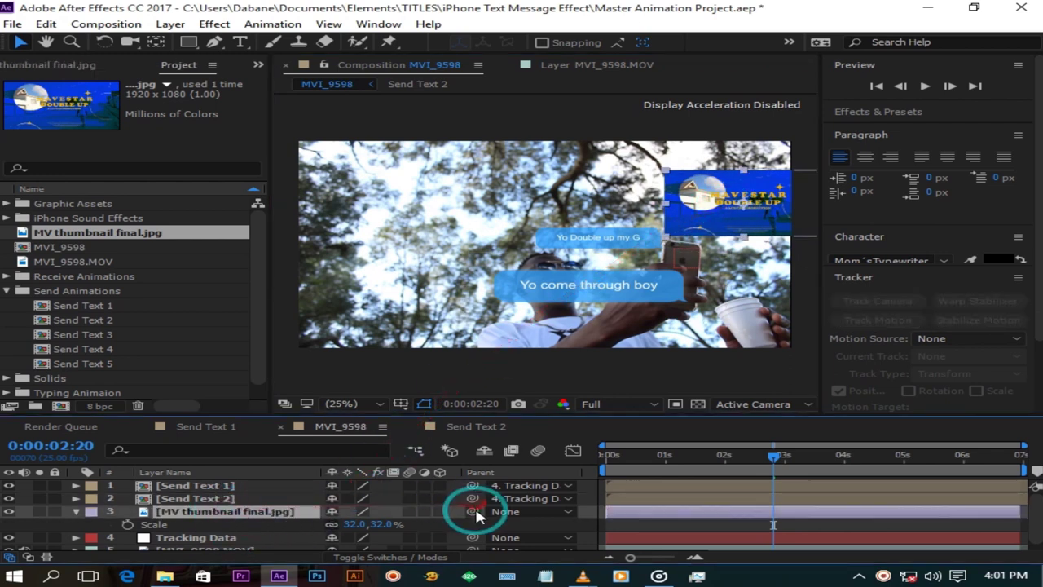
pyautogui.moveTo(476, 515); pyautogui.dragTo(273, 532)
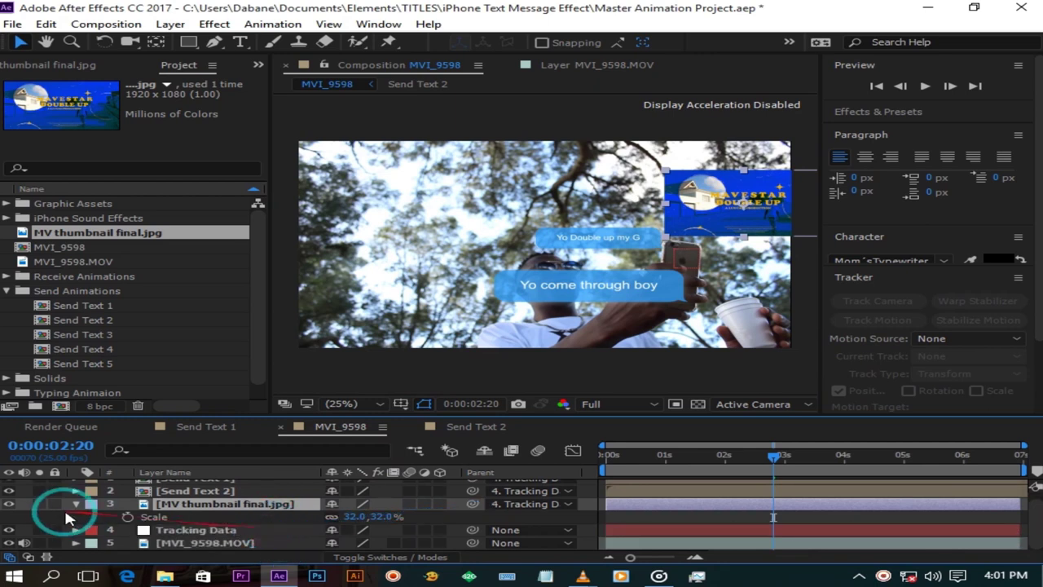
pyautogui.click(79, 509)
pyautogui.moveTo(775, 454); pyautogui.dragTo(575, 461)
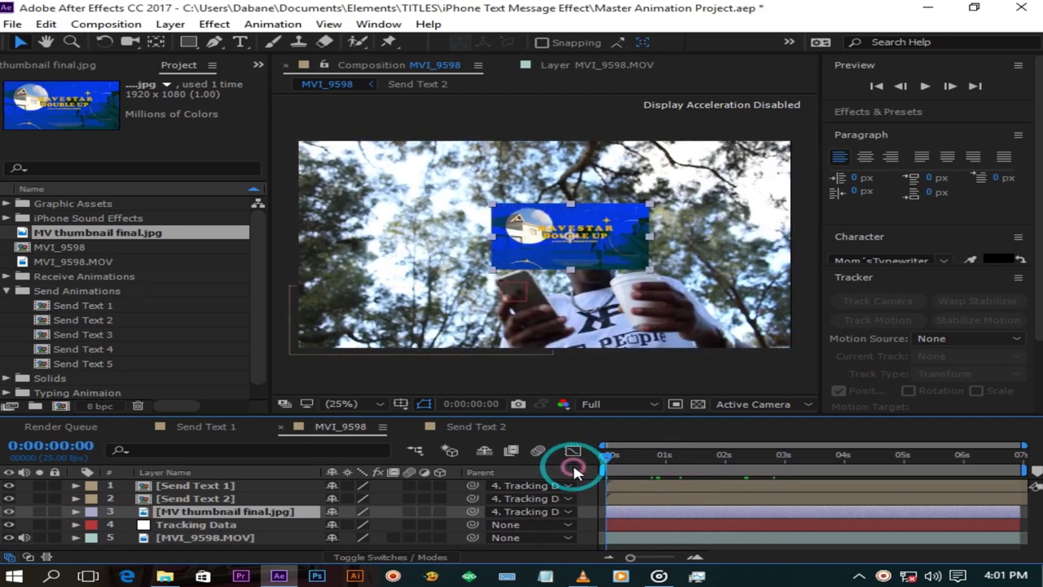
pyautogui.click(925, 86)
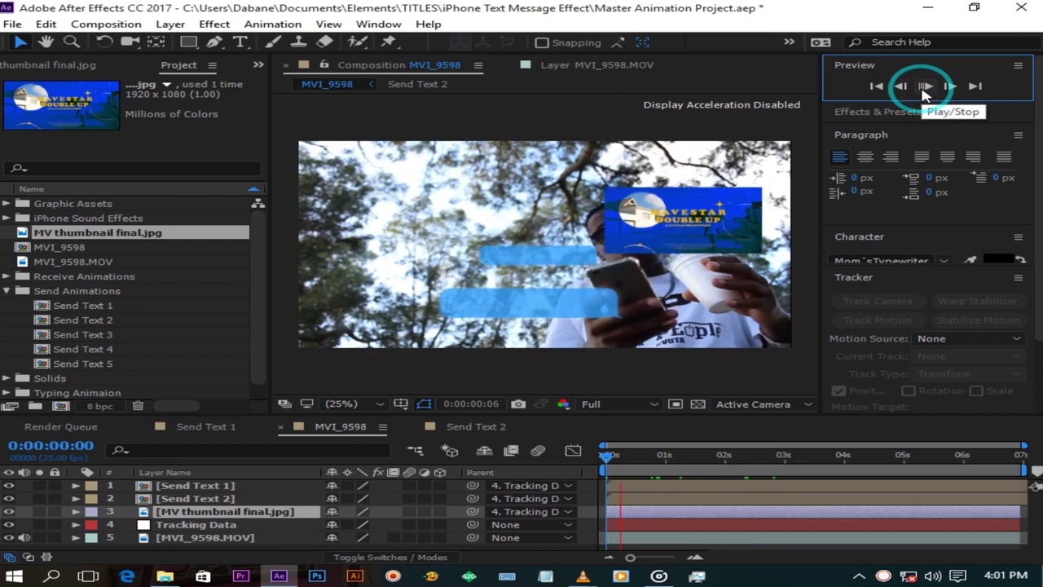